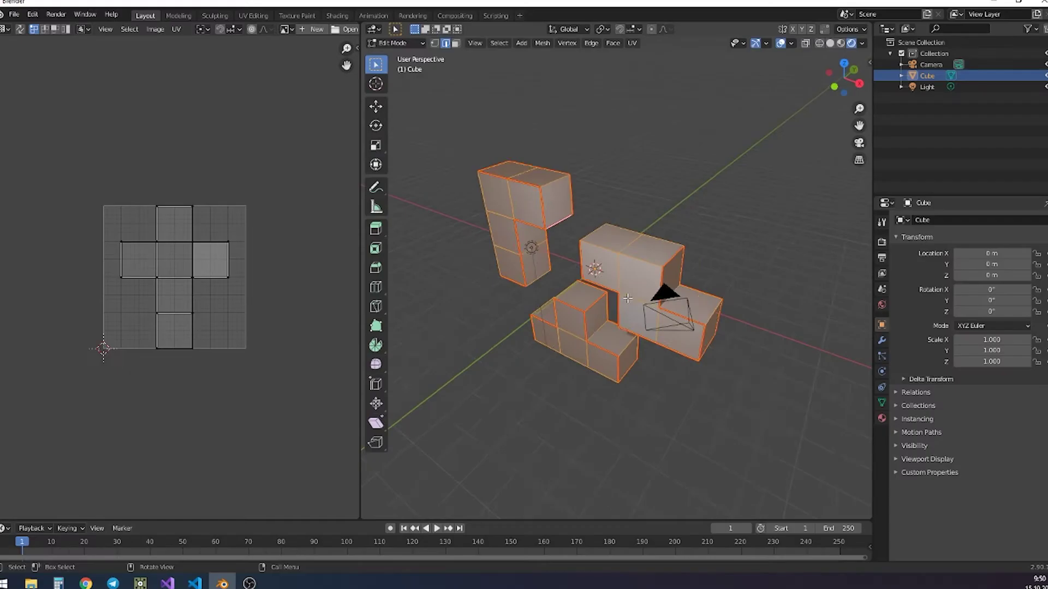
# Step: Unwrap the Tetris pieces' UVs, then apply a Smart UV Project
pyautogui.press('u')
pyautogui.click(572, 229)
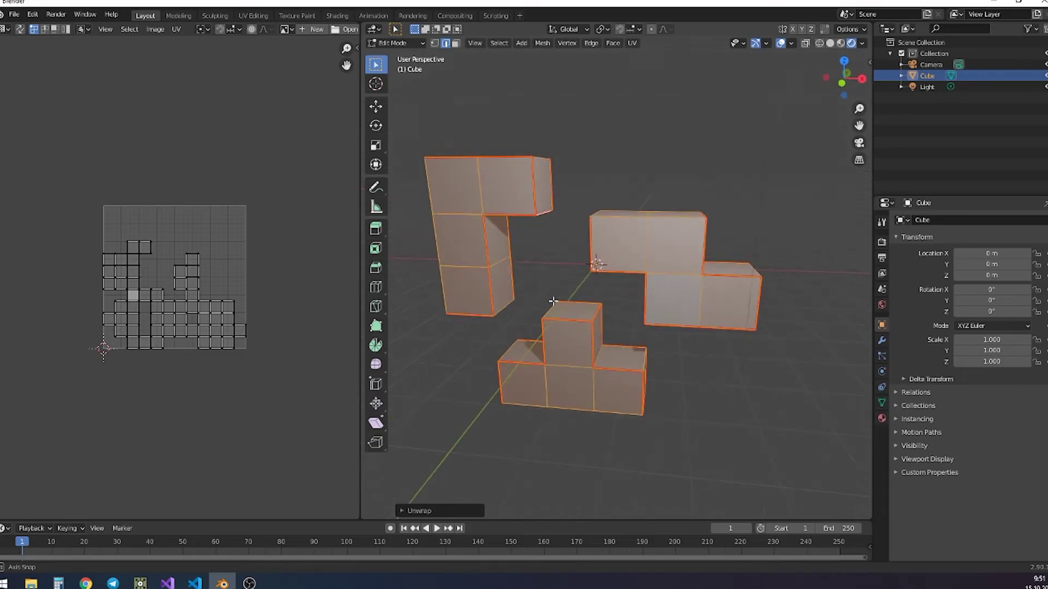
pyautogui.press('u')
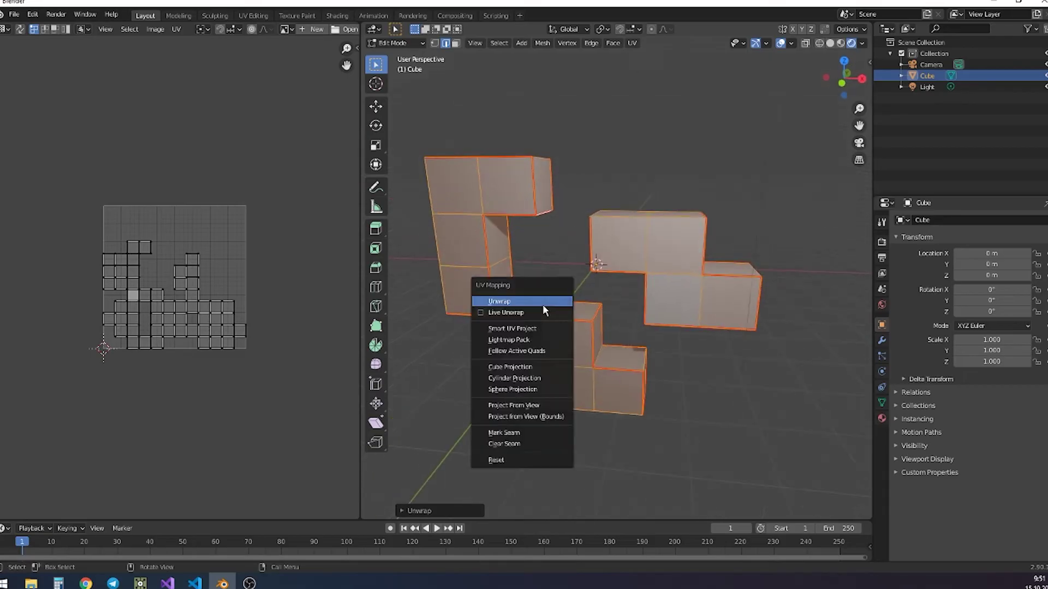
pyautogui.click(542, 304)
pyautogui.press('u')
pyautogui.click(515, 320)
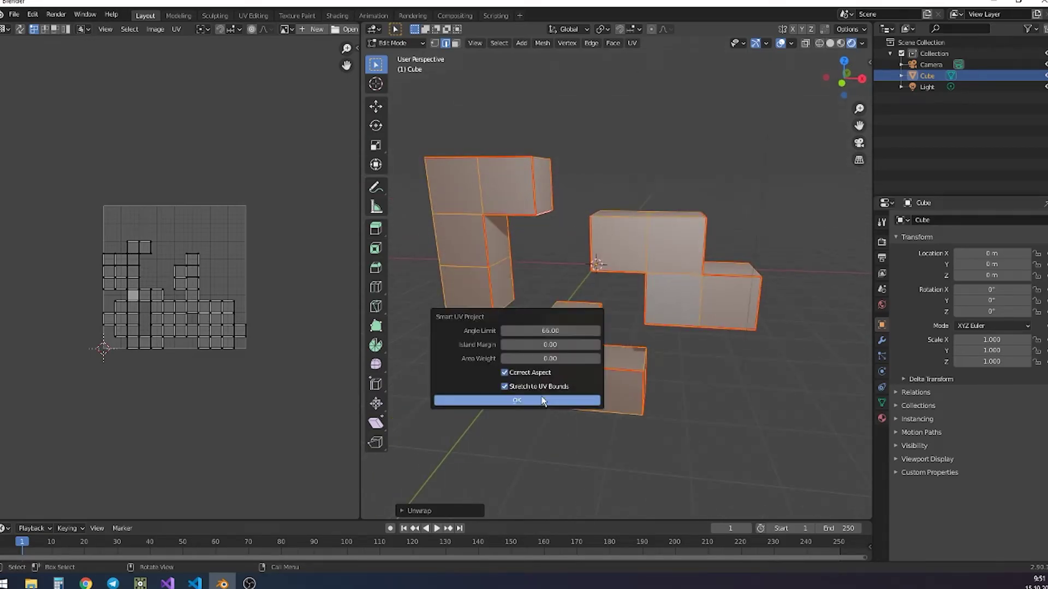
pyautogui.click(542, 399)
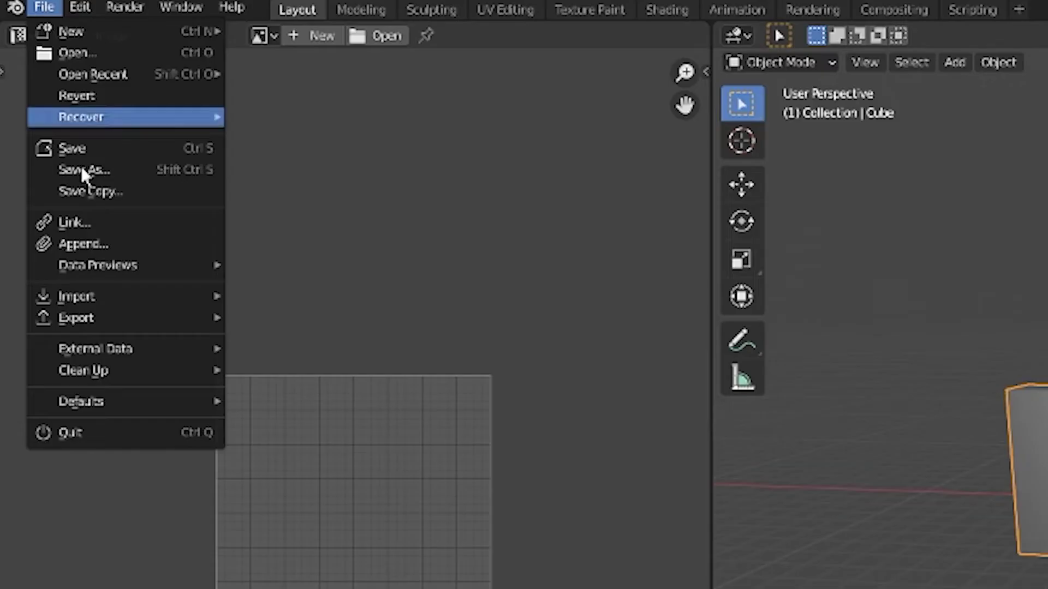
# Step: Export the model as FBX limited to Mesh objects, adjusting the export scale
pyautogui.moveTo(31, 174)
pyautogui.click(386, 457)
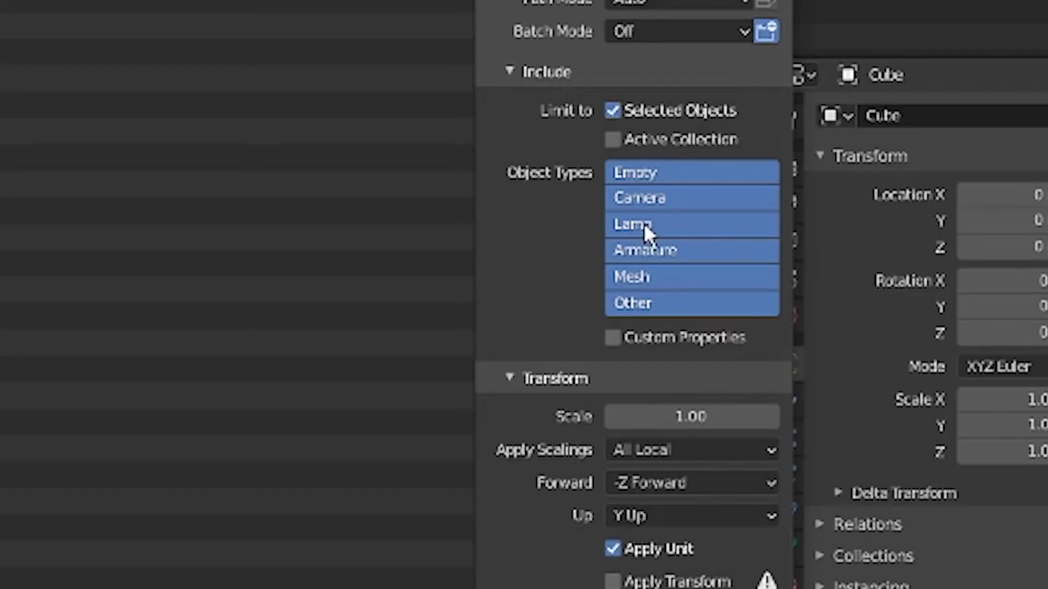
pyautogui.click(641, 276)
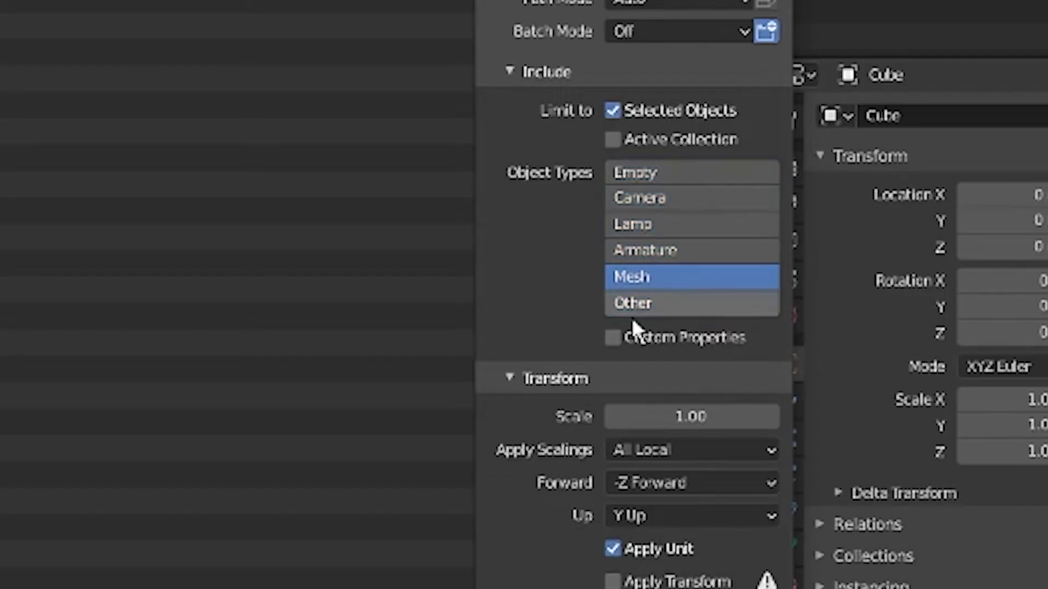
pyautogui.click(702, 411)
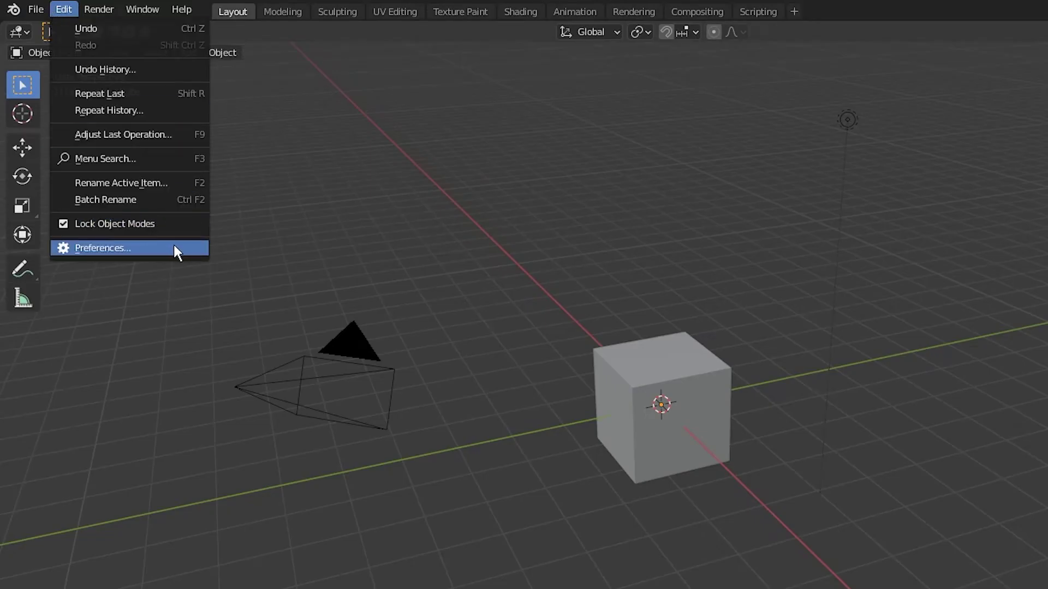
# Step: Enable the Export Paper Model add-on and export the pattern to tetris.pdf
pyautogui.click(173, 248)
pyautogui.write('ape')
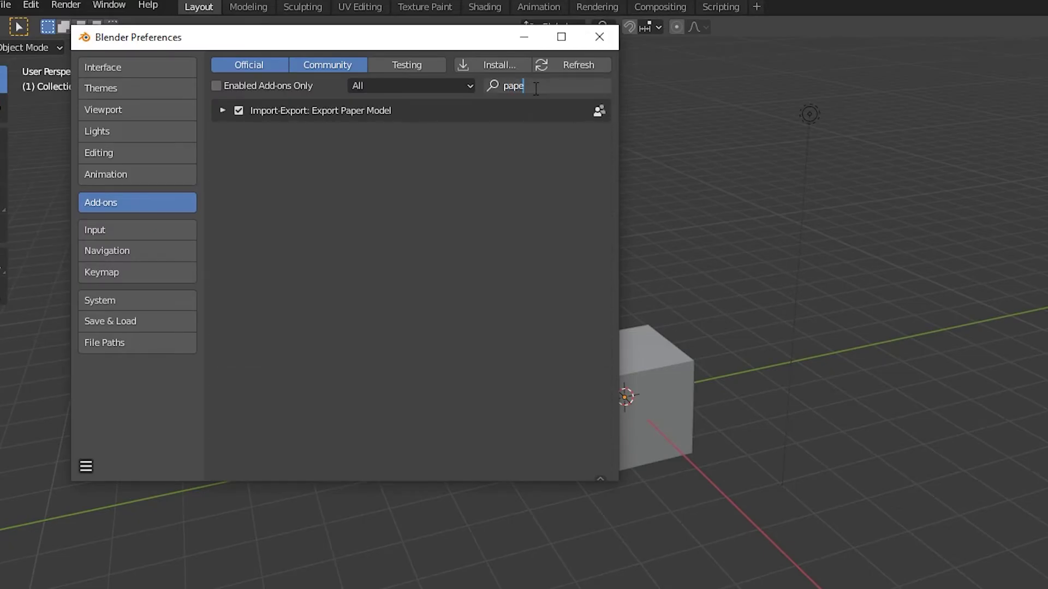
pyautogui.click(335, 361)
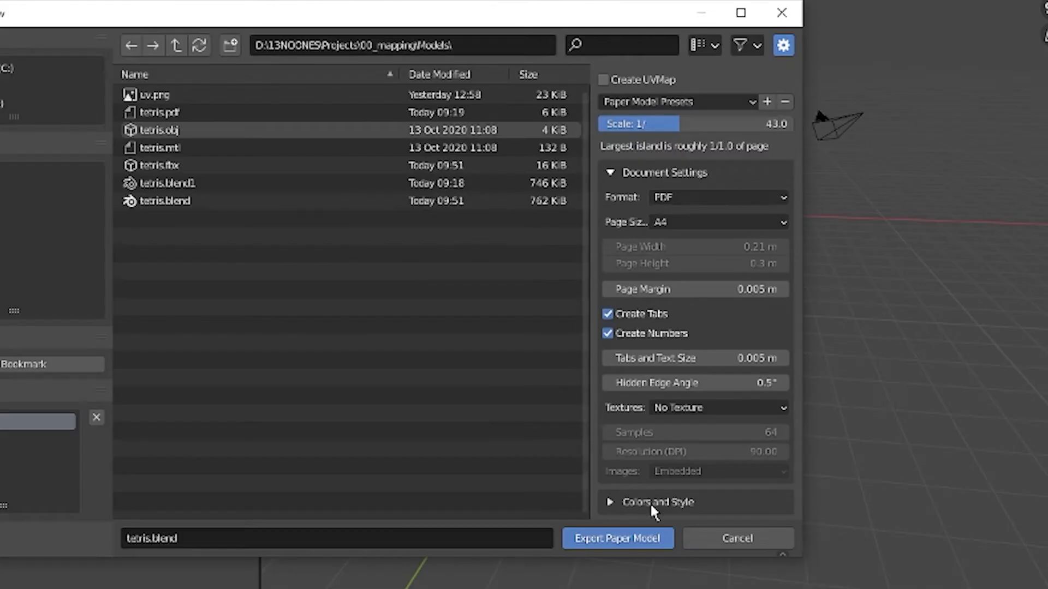
pyautogui.click(161, 112)
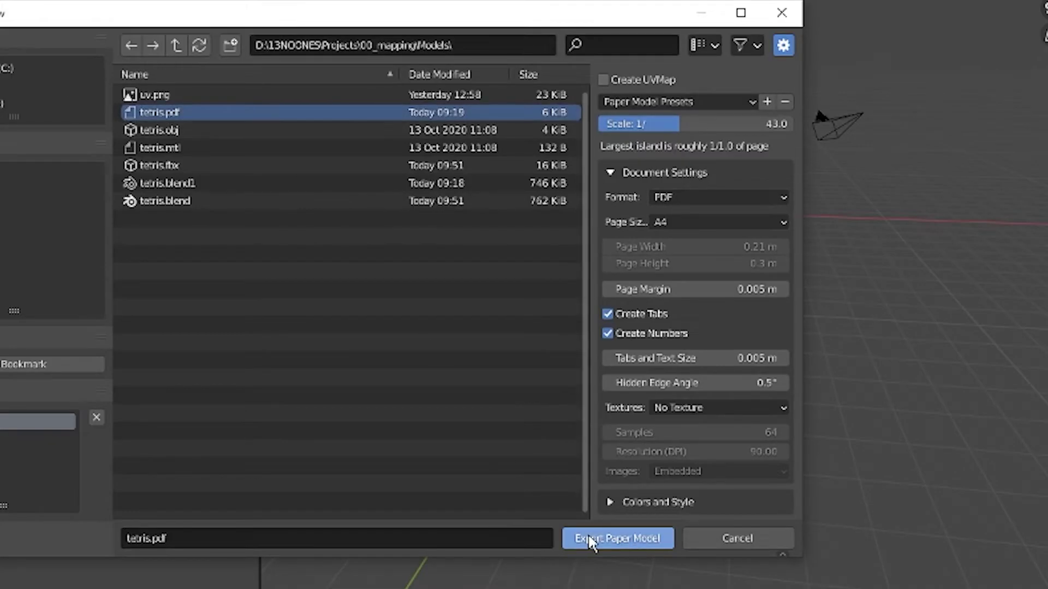
pyautogui.click(617, 538)
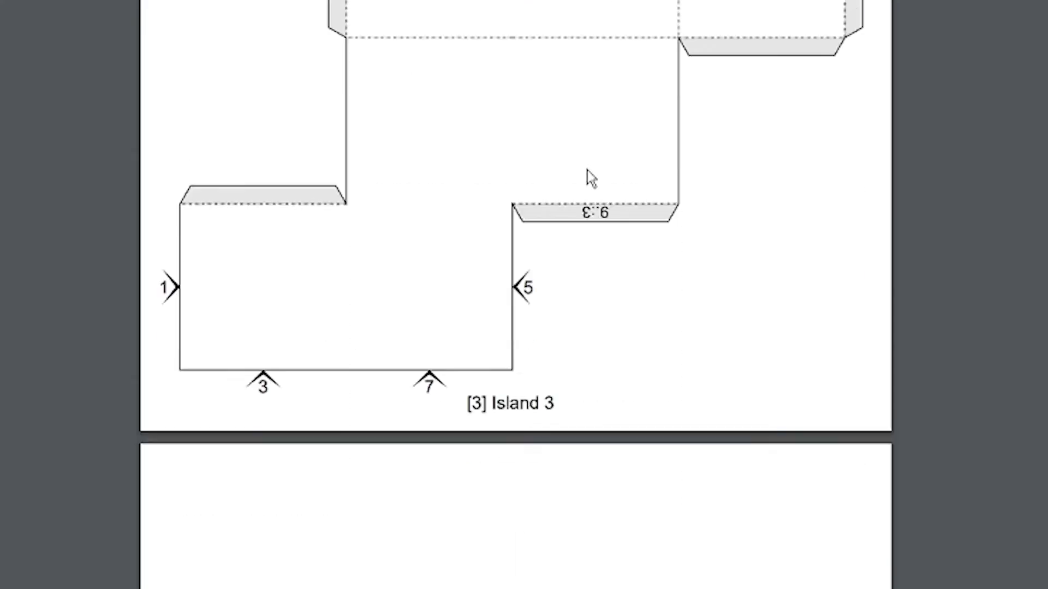
pyautogui.scroll(-10, 584, 186)
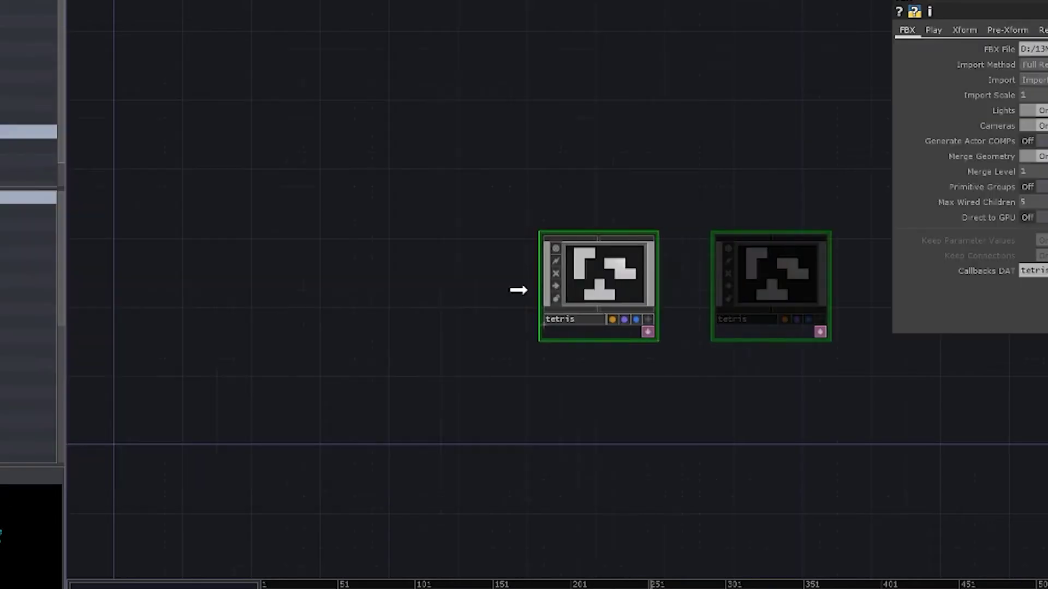
# Step: Import tetris.fbx into the network and add a camera and a light beside it
pyautogui.moveTo(519, 290); pyautogui.dragTo(404, 291)
pyautogui.click(479, 179)
pyautogui.press('Tab')
pyautogui.click(372, 183)
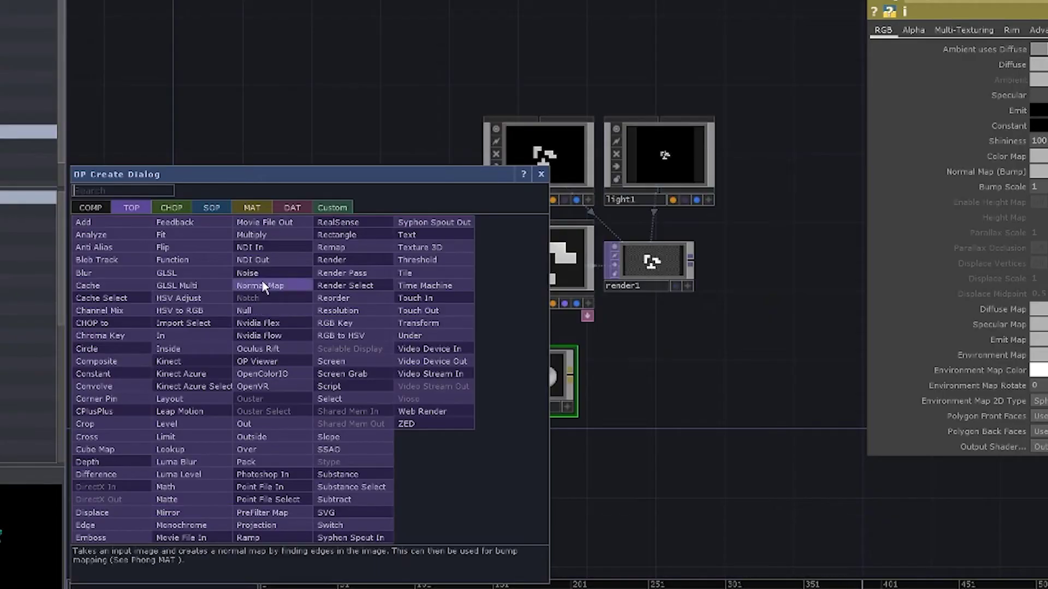
# Step: Add a Noise TOP and set its smoothness to Nearest Pixel
pyautogui.click(247, 273)
pyautogui.click(201, 376)
pyautogui.click(1036, 30)
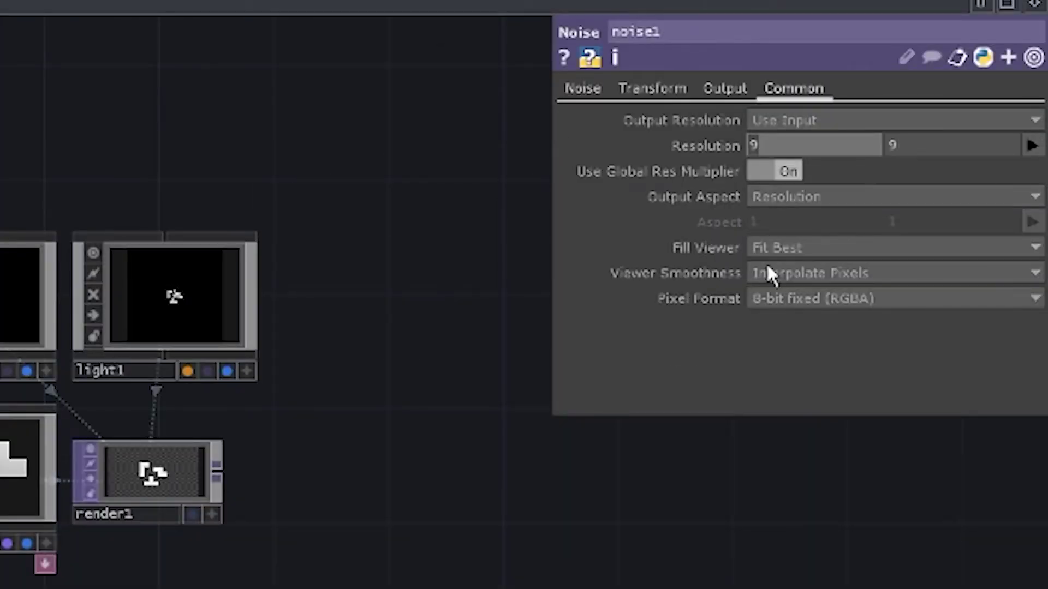
pyautogui.click(768, 273)
pyautogui.click(753, 297)
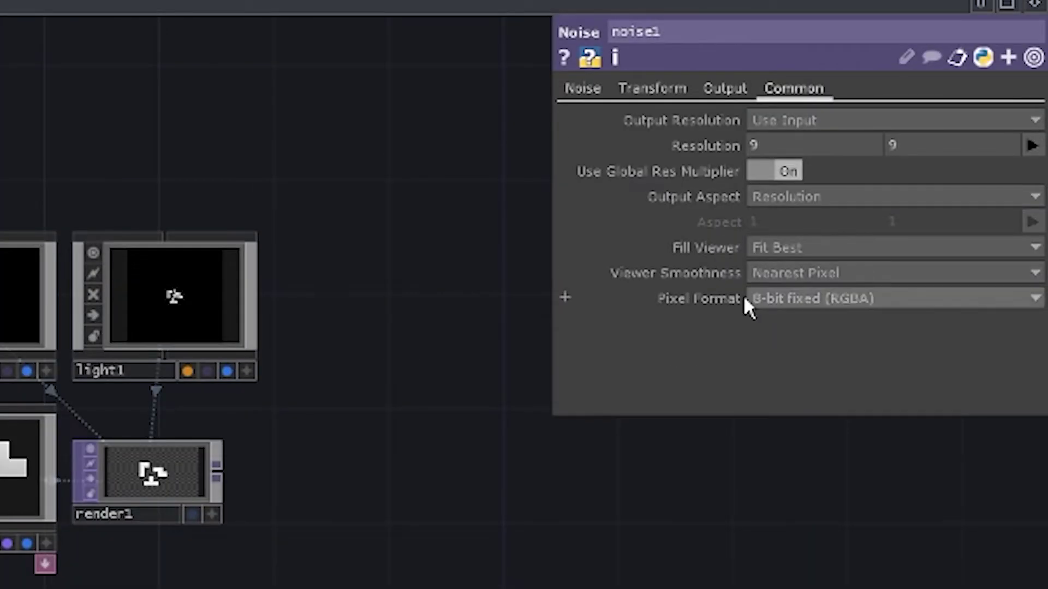
# Step: Add a Fit TOP after noise1 at 1024x1024 with Nearest Pixel input smoothness
pyautogui.rightClick(247, 370)
pyautogui.click(199, 327)
pyautogui.click(309, 409)
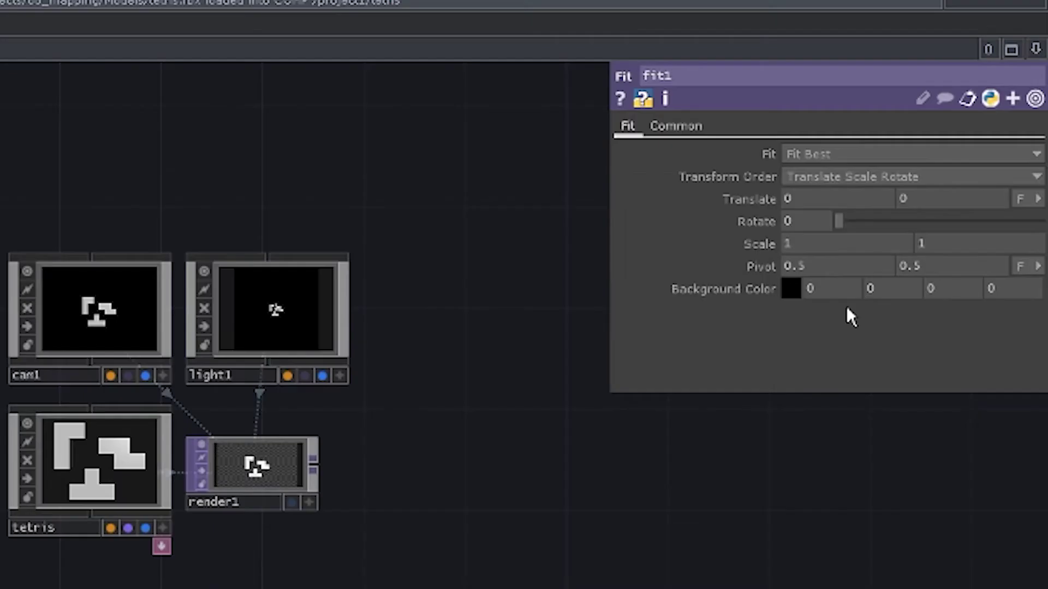
pyautogui.click(703, 131)
pyautogui.click(1033, 176)
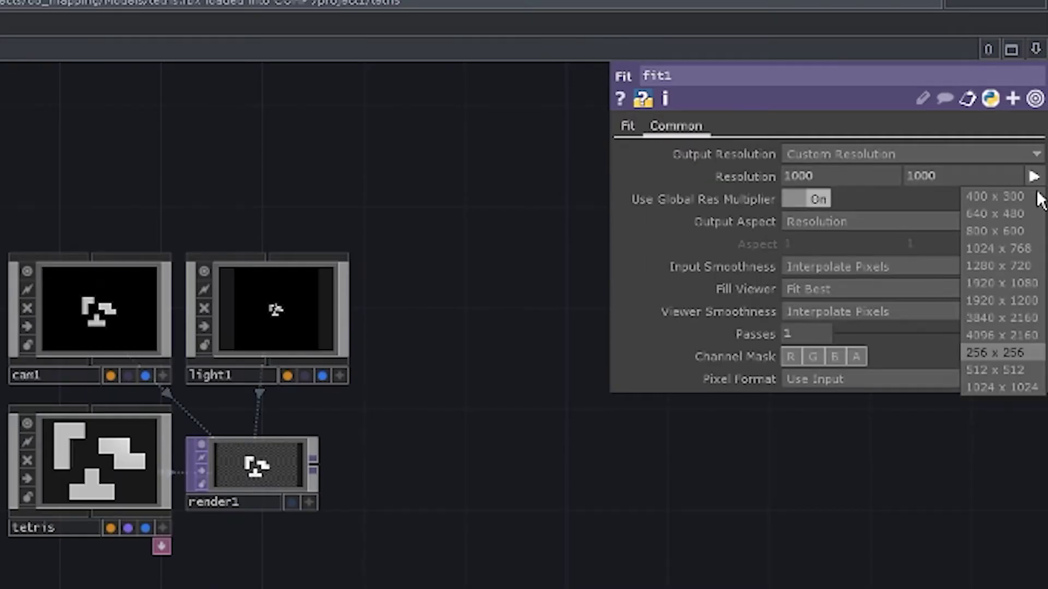
pyautogui.click(1013, 385)
pyautogui.click(848, 267)
pyautogui.click(845, 283)
# Step: Add a null after fit1, make it phong1's texture map, and assign phong1 to tetris
pyautogui.moveTo(346, 371); pyautogui.dragTo(426, 385)
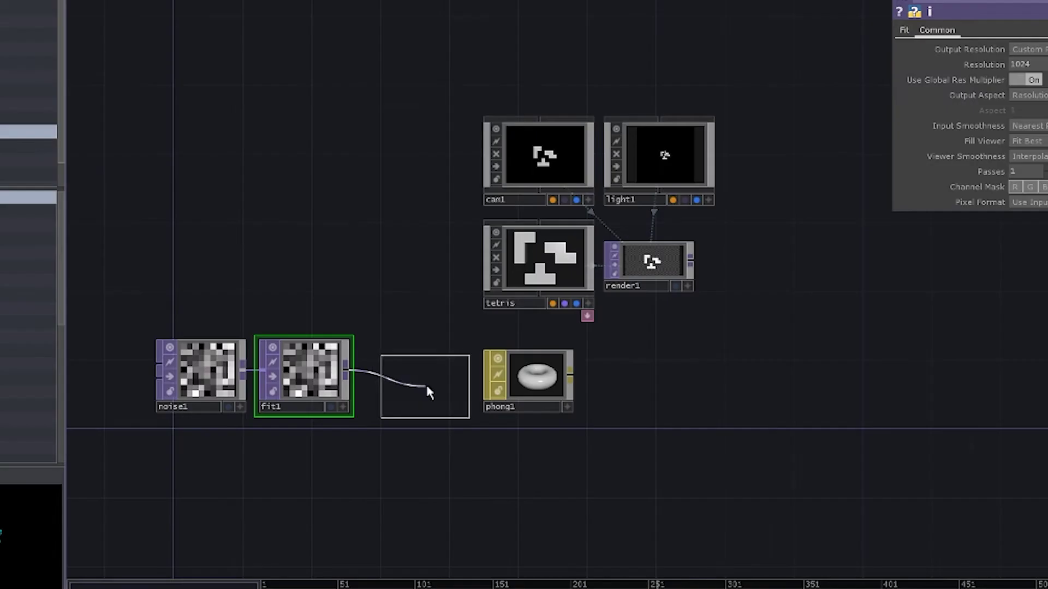
pyautogui.click(427, 392)
pyautogui.scroll(5, 538, 392)
pyautogui.moveTo(292, 351); pyautogui.dragTo(485, 349)
pyautogui.click(496, 303)
pyautogui.scroll(-4, 627, 393)
pyautogui.click(115, 354)
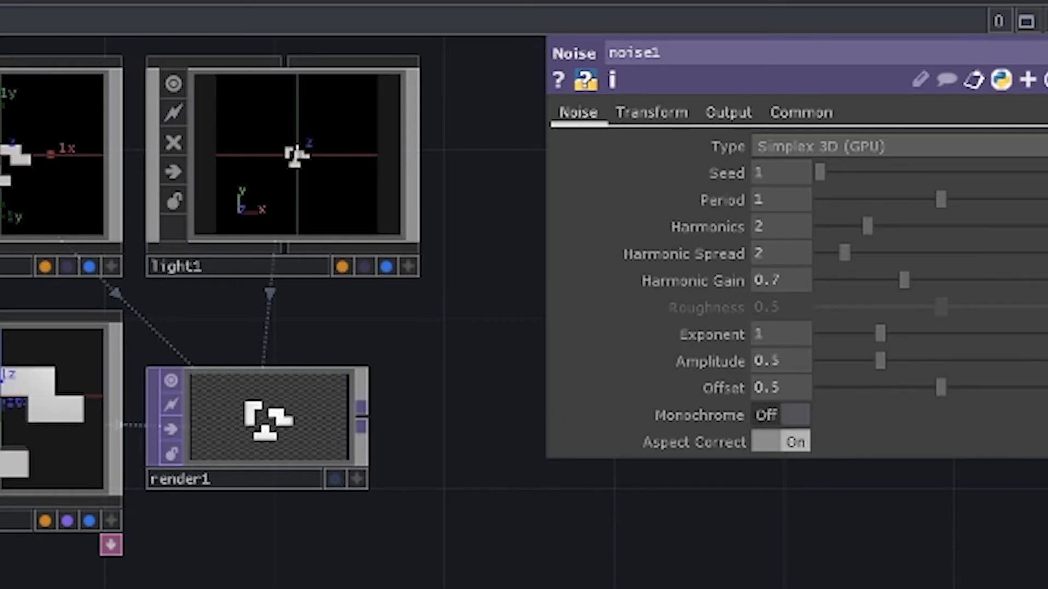
pyautogui.moveTo(562, 362); pyautogui.dragTo(590, 188)
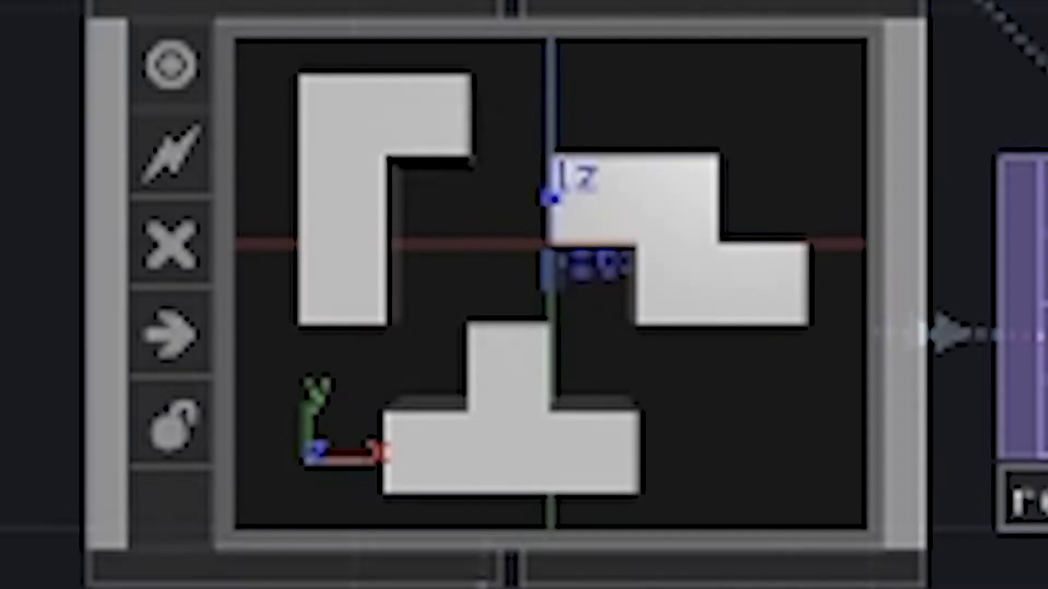
# Step: Delete the imported Material node inside tetris and return to the parent network
pyautogui.scroll(6, 605, 205)
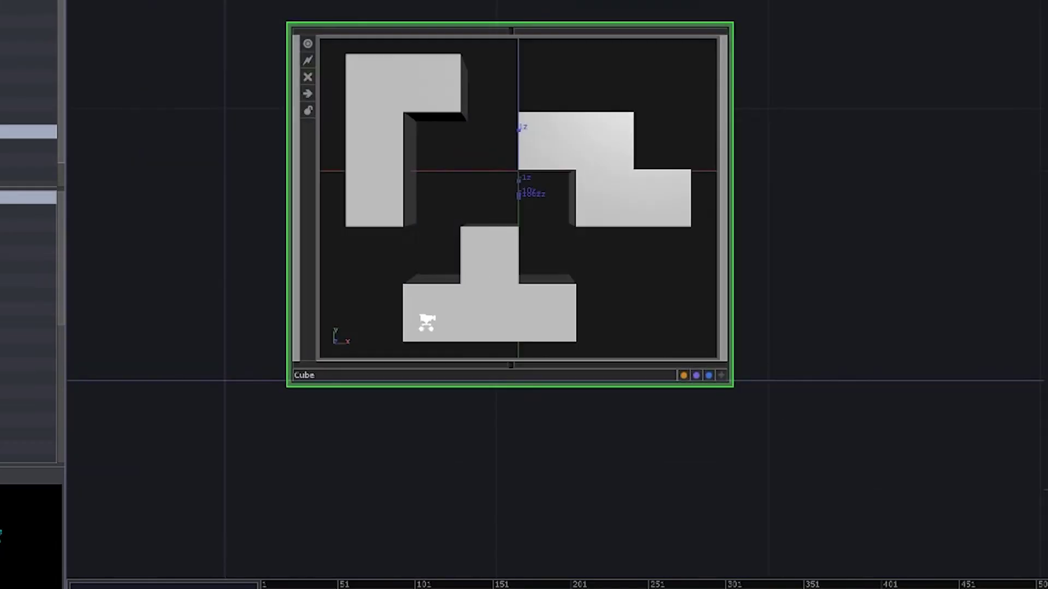
pyautogui.press('p')
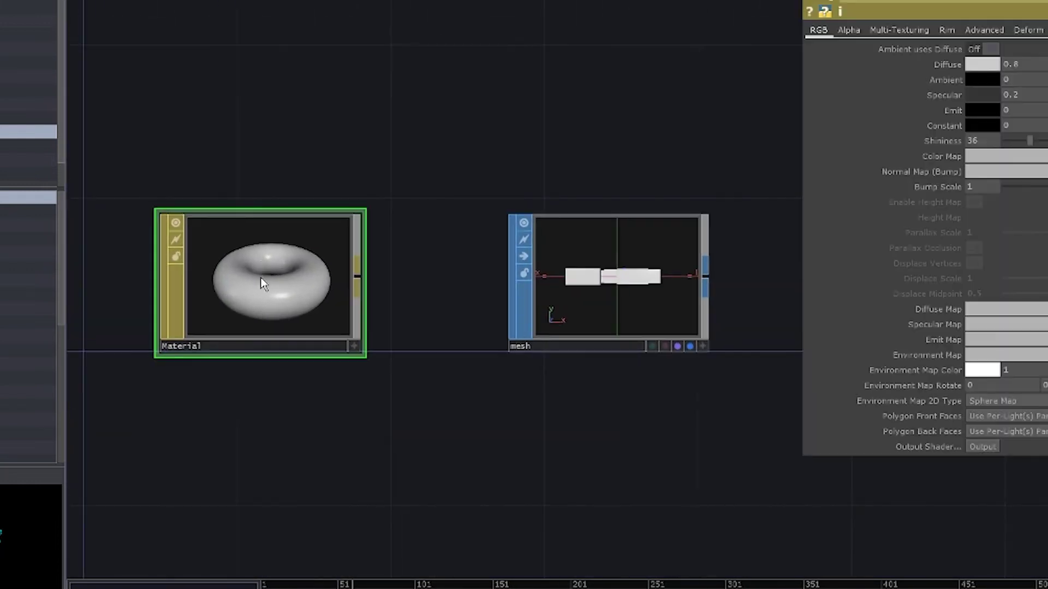
pyautogui.press('Delete')
pyautogui.press('u')
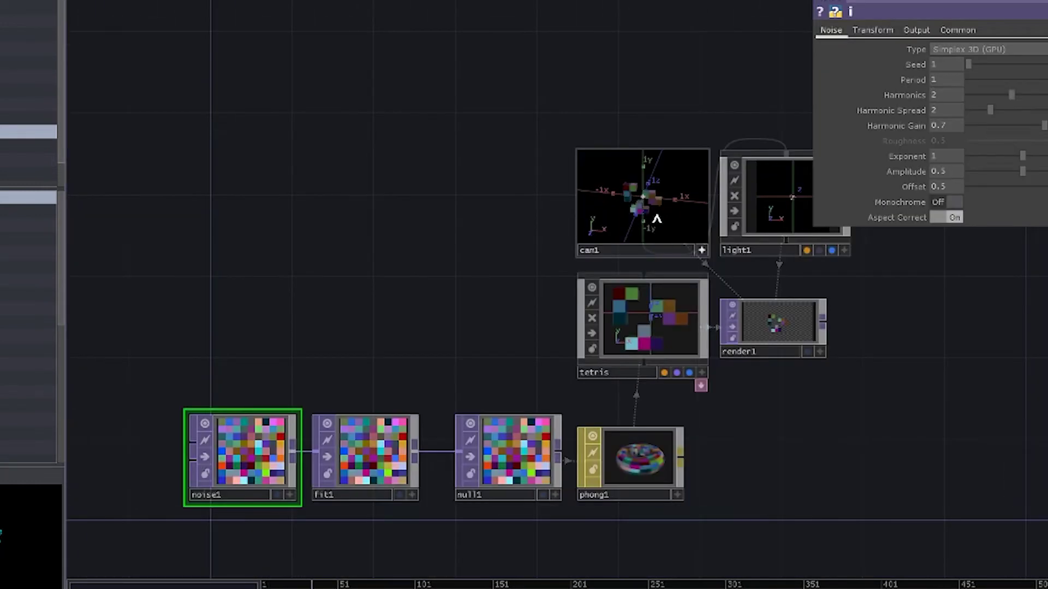
# Step: Add a Null TOP after render1
pyautogui.press('Tab')
pyautogui.click(595, 259)
pyautogui.click(861, 391)
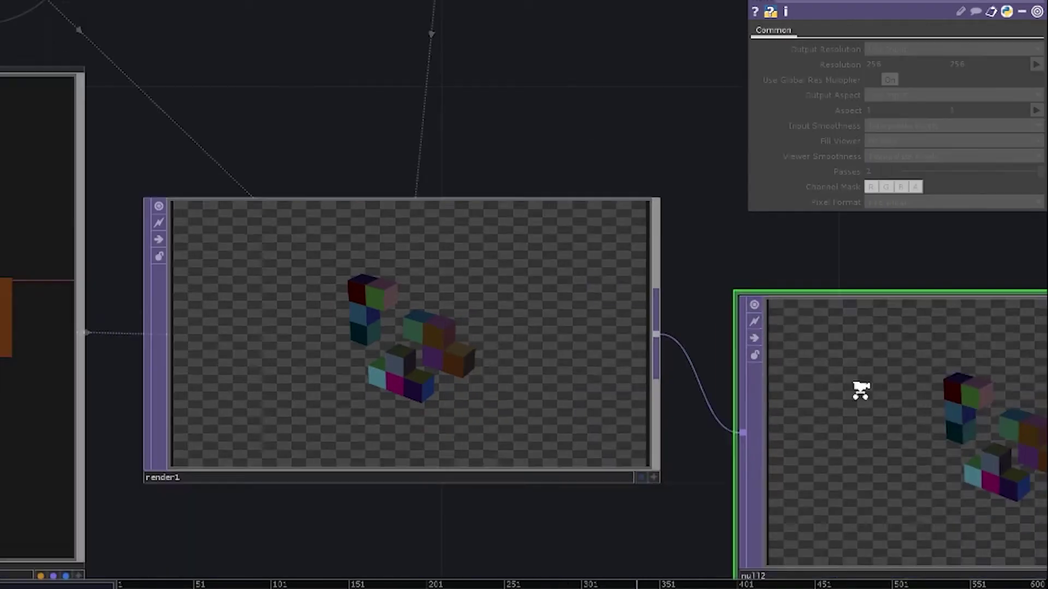
pyautogui.scroll(-5, 625, 445)
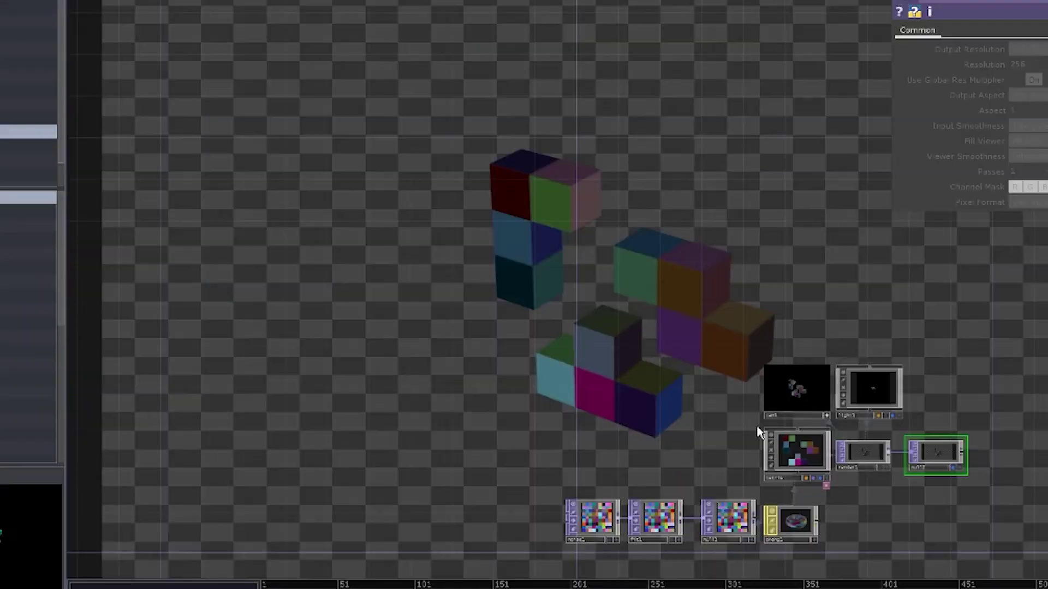
# Step: Raise noise1's amplitude and set its Translate Z to absTime.seconds*.2
pyautogui.scroll(5, 672, 473)
pyautogui.moveTo(615, 515); pyautogui.dragTo(785, 229)
pyautogui.moveTo(1043, 171); pyautogui.dragTo(1047, 174)
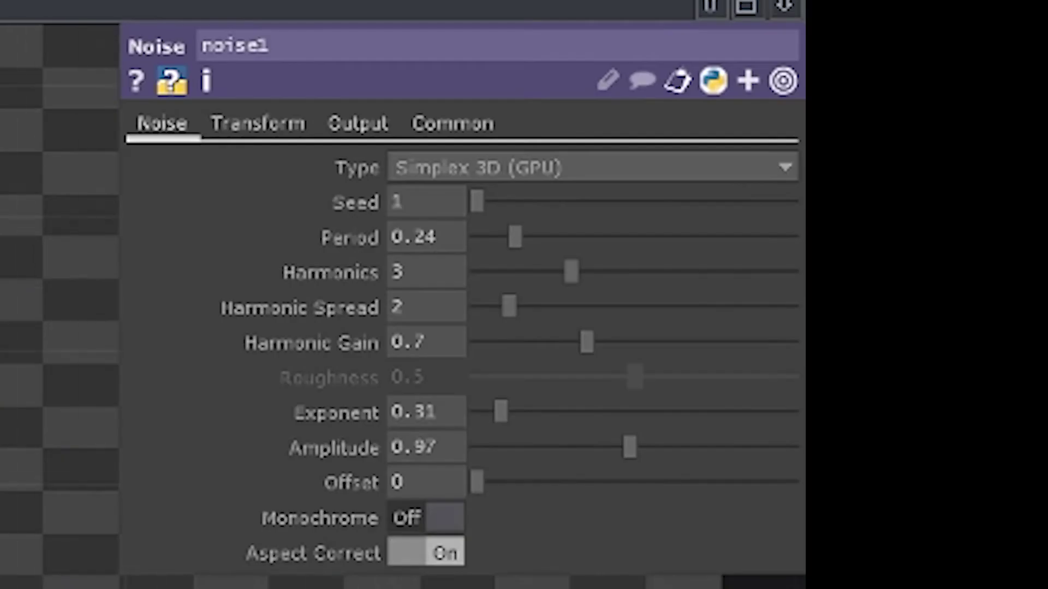
pyautogui.click(258, 124)
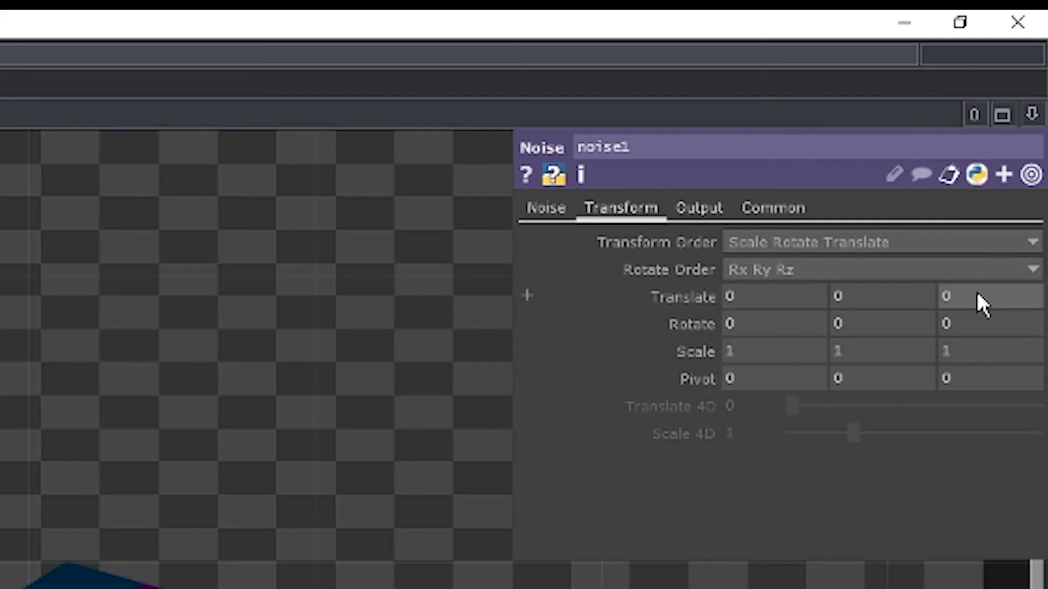
pyautogui.click(977, 297)
pyautogui.write('abs')
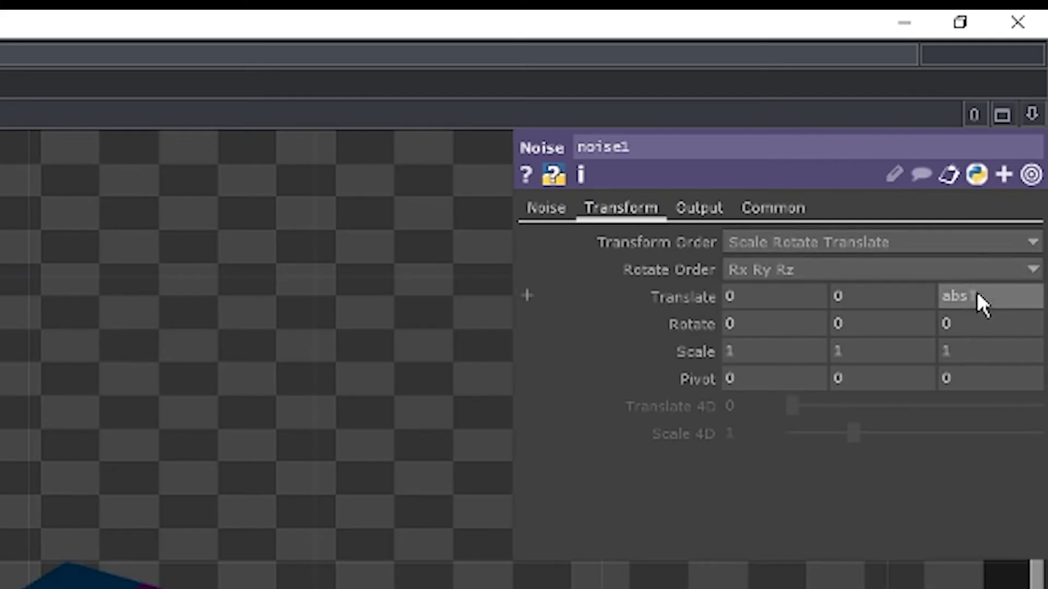
pyautogui.write('Time.seconds*.2')
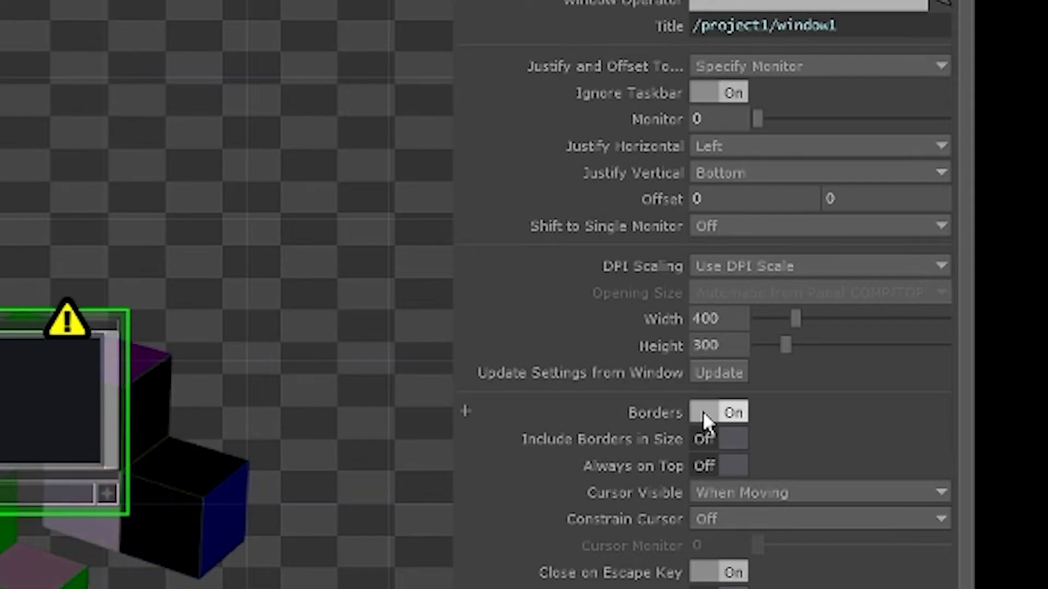
# Step: Make window1 borderless, showing null2 at Fill size, and open it on monitor 1
pyautogui.click(703, 413)
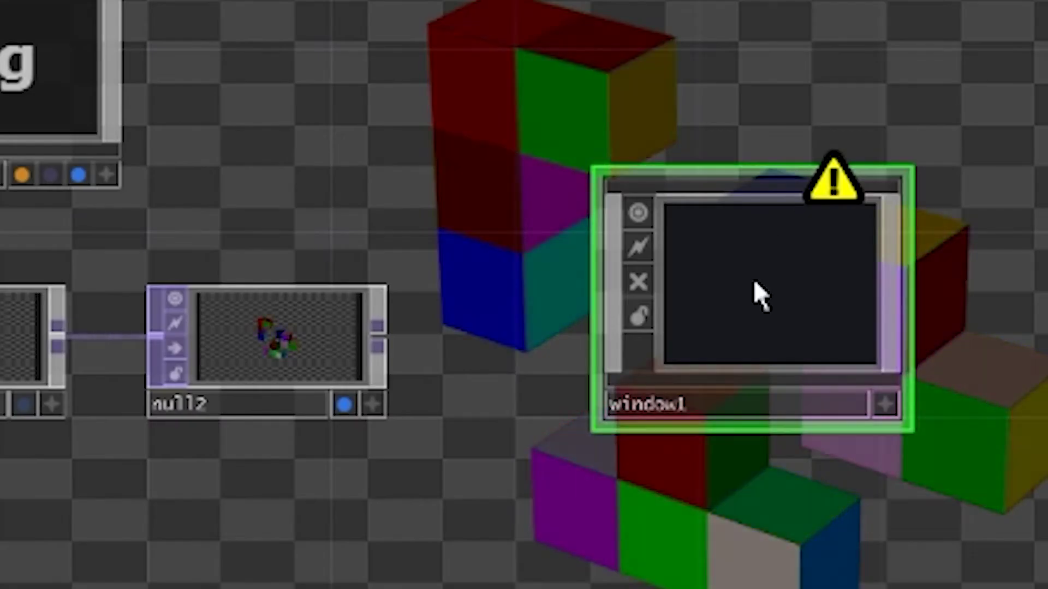
pyautogui.moveTo(382, 335); pyautogui.dragTo(805, 217)
pyautogui.click(805, 214)
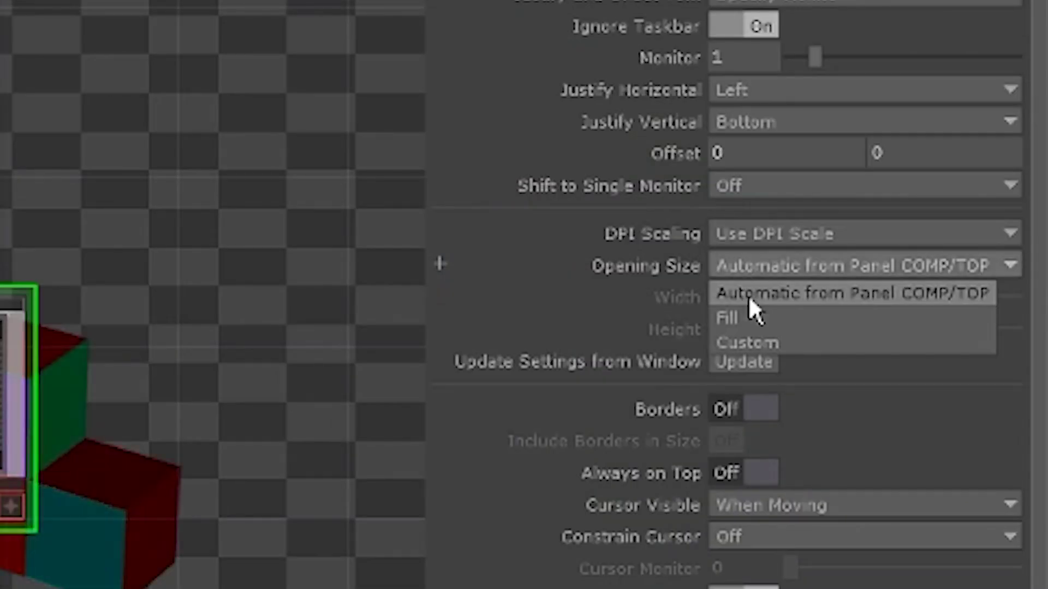
pyautogui.click(752, 318)
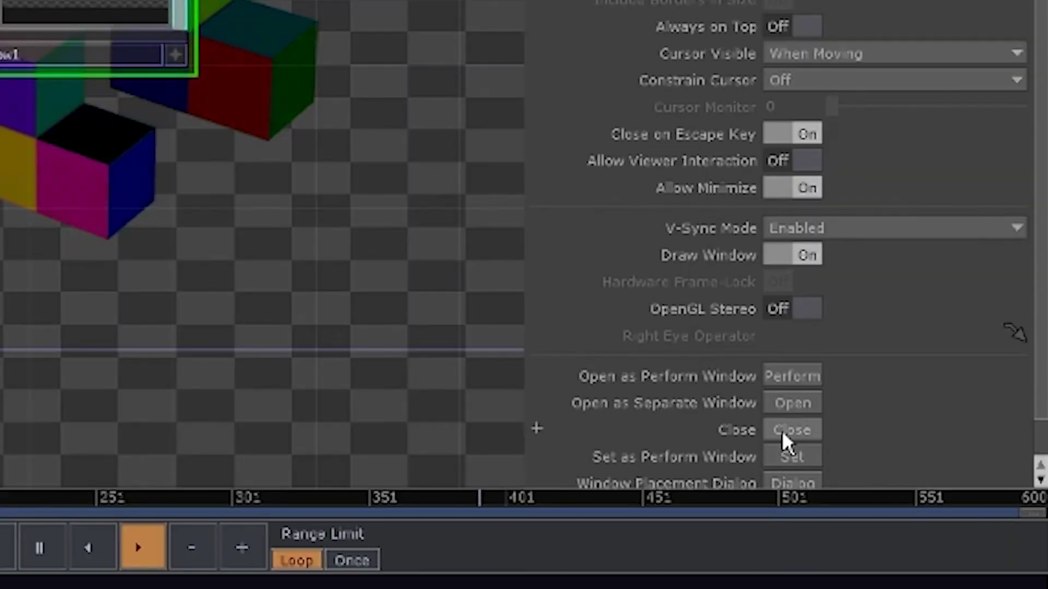
pyautogui.click(789, 404)
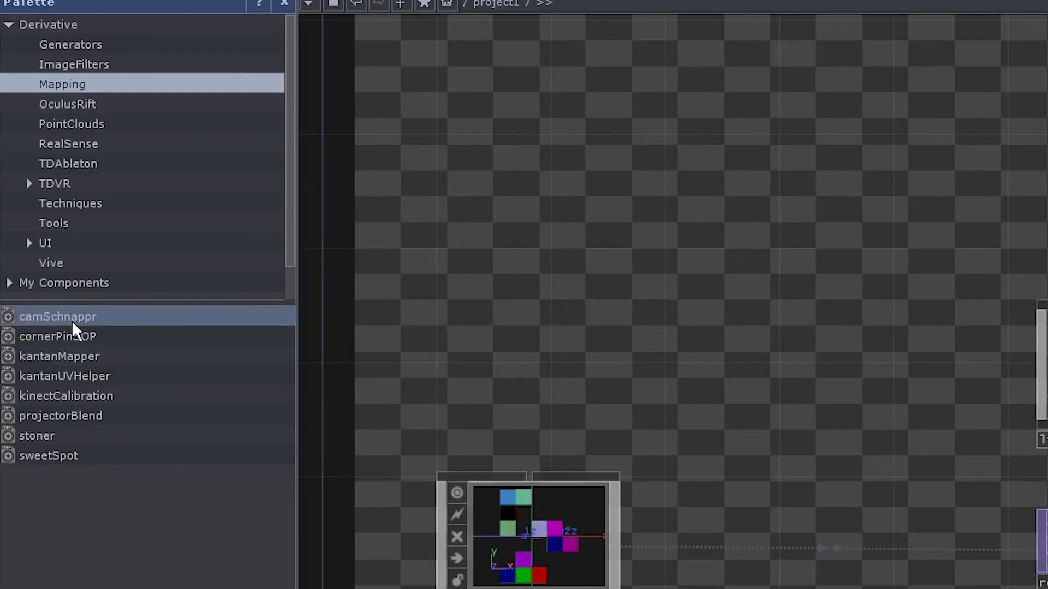
# Step: Add the camSchnappr component from the Palette to the network
pyautogui.moveTo(740, 387); pyautogui.dragTo(935, 355)
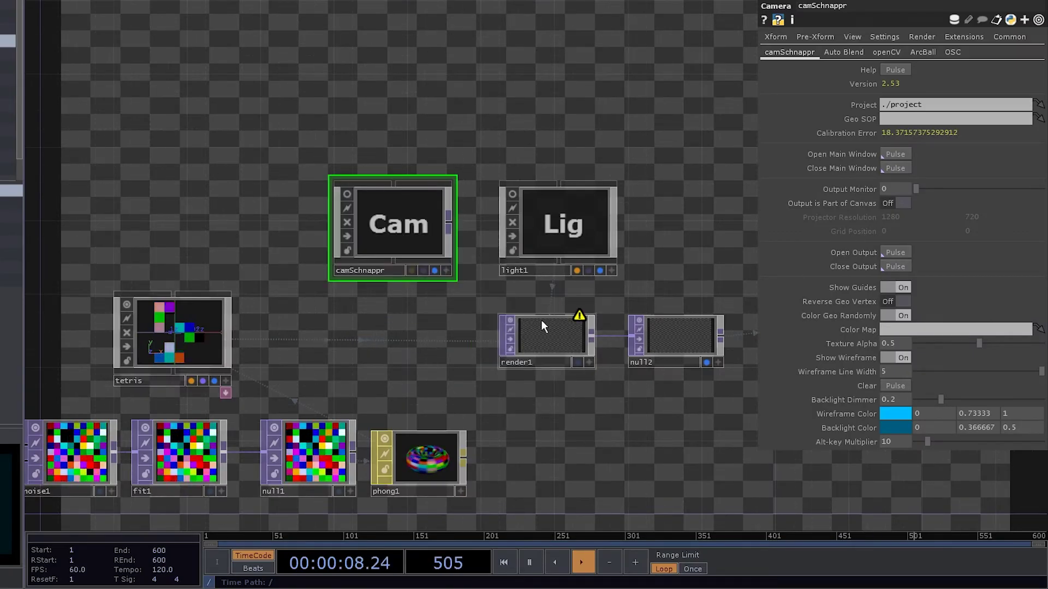
pyautogui.scroll(15, 139, 349)
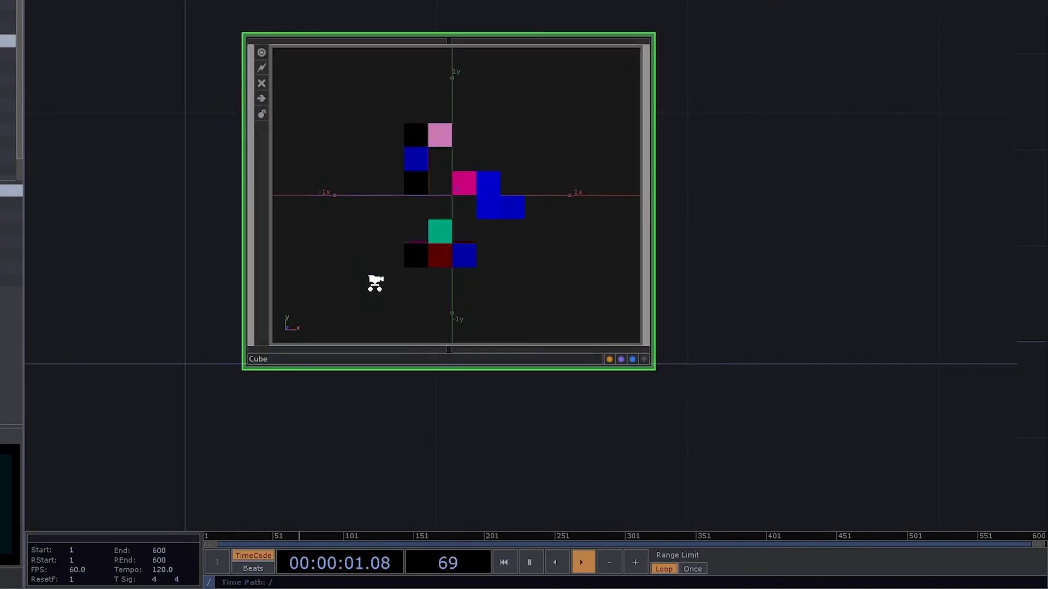
pyautogui.scroll(-6, 665, 308)
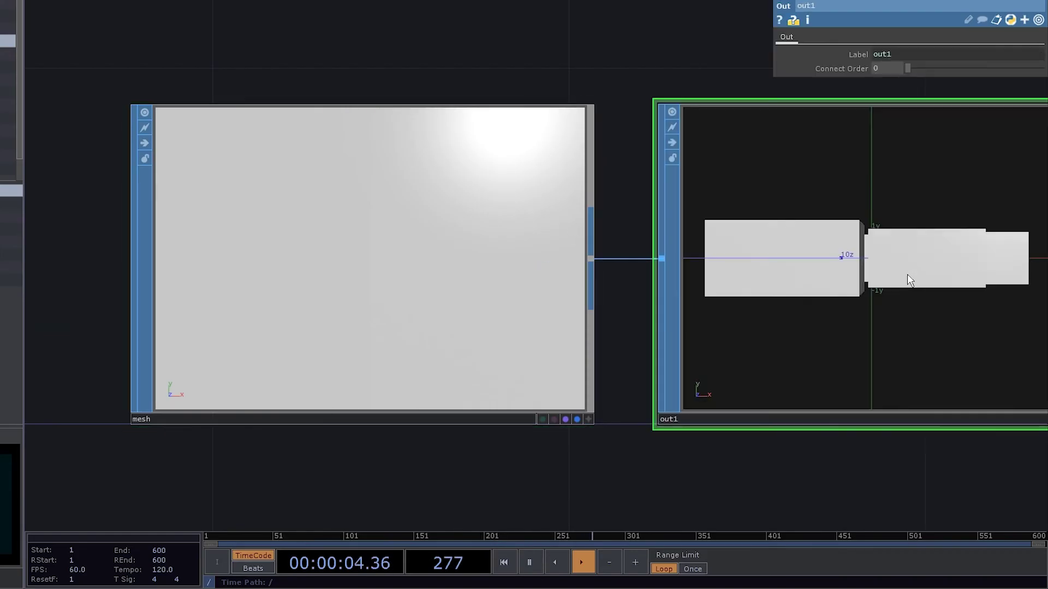
pyautogui.scroll(6, 723, 297)
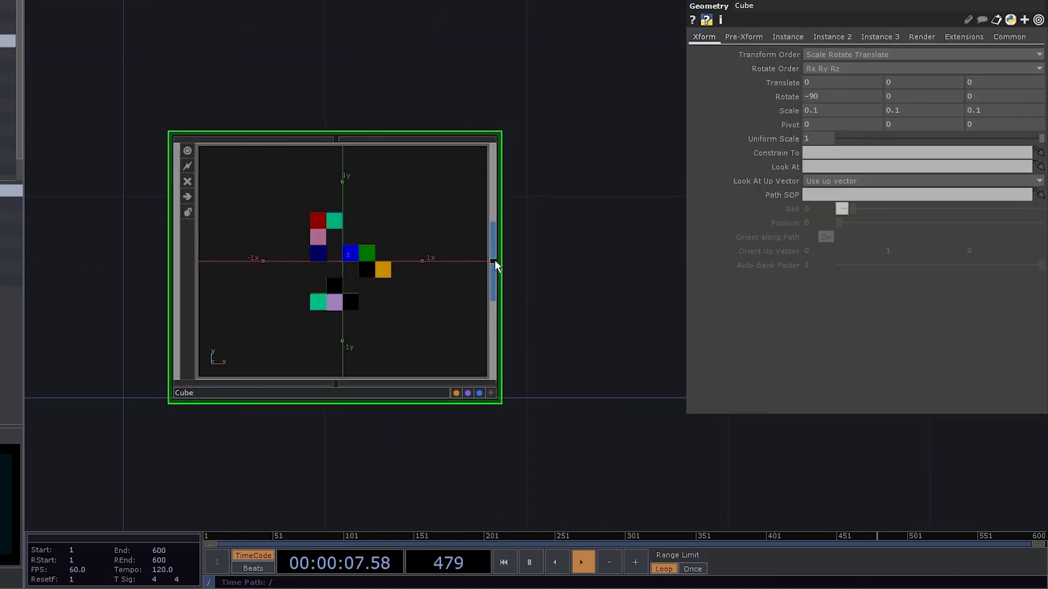
# Step: Add a Transform SOP after the cube geometry with Rotate X set to -90
pyautogui.click(494, 259)
pyautogui.click(666, 283)
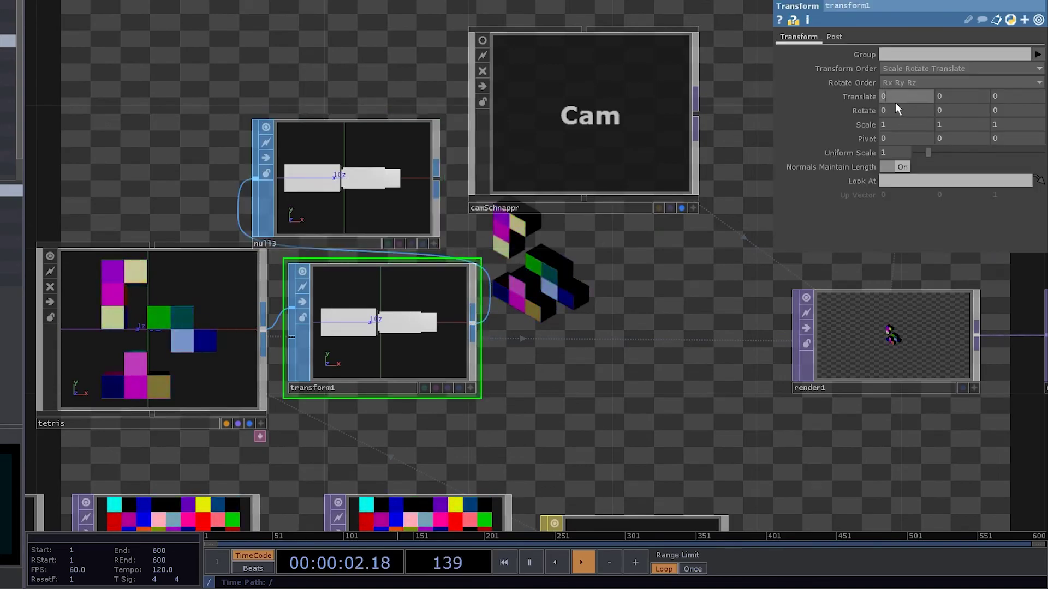
pyautogui.write('-90')
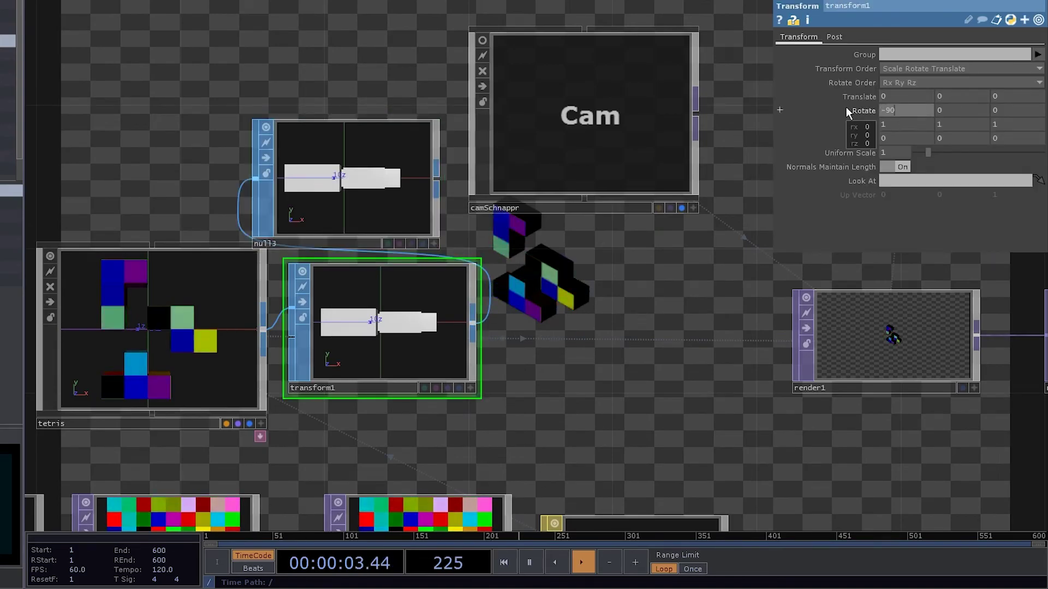
pyautogui.press('Return')
# Step: Wire the geometry into geo1, render through camSchnappr, and set its Output Monitor to 1
pyautogui.click(483, 140)
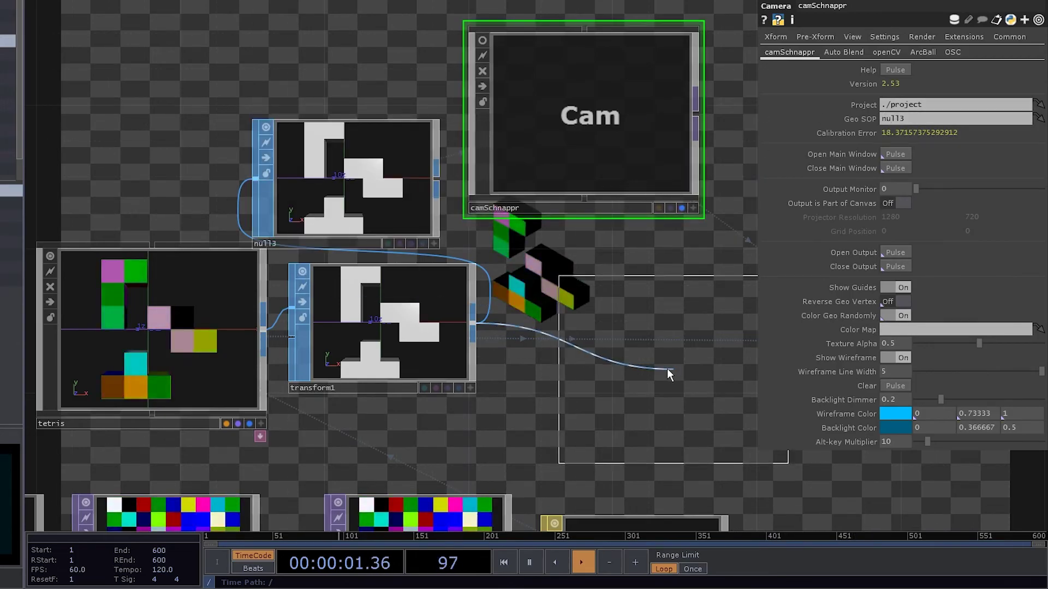
pyautogui.moveTo(666, 369); pyautogui.dragTo(669, 389)
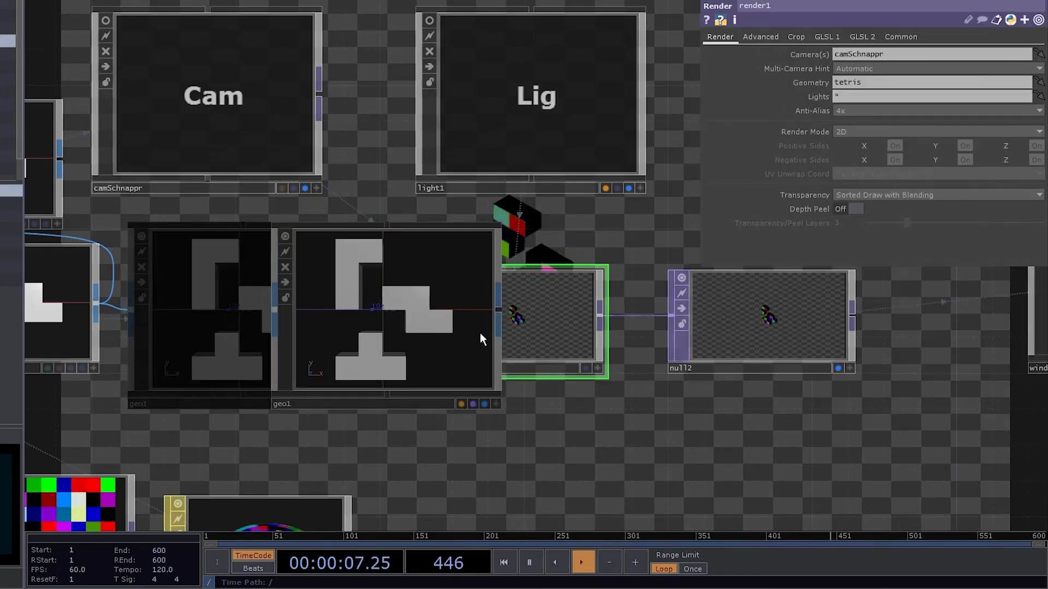
pyautogui.click(490, 328)
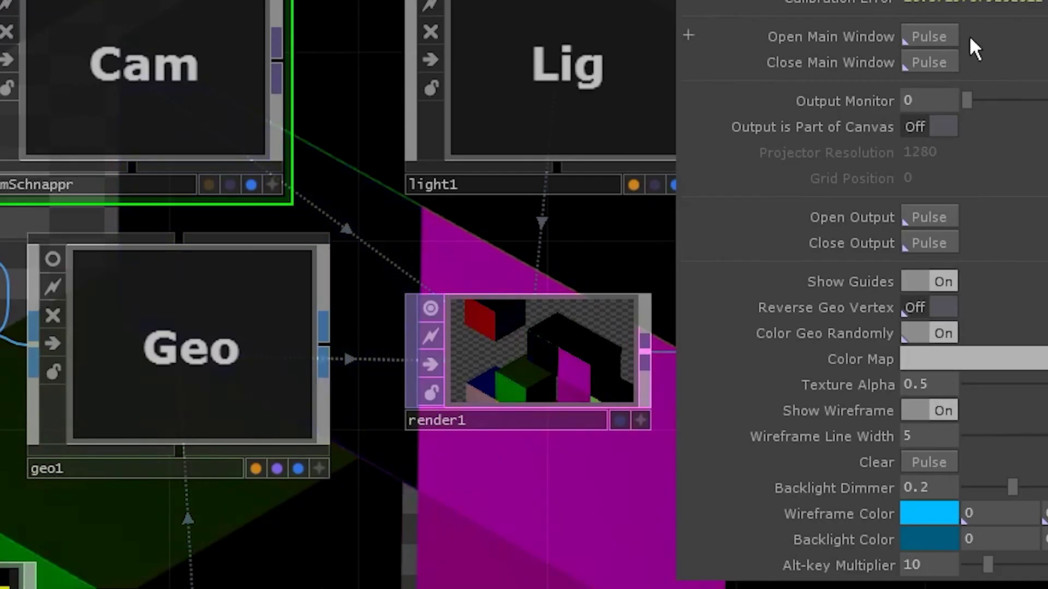
pyautogui.click(931, 99)
pyautogui.write('1')
pyautogui.press('Return')
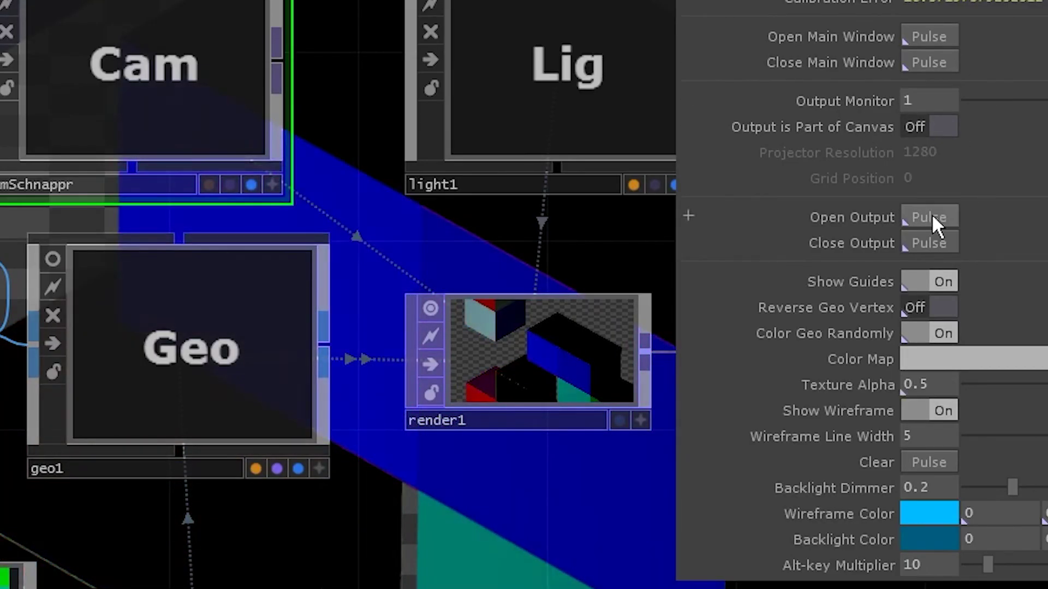
# Step: In the camSchnappr calibration window, rotate the model and place points on cube vertices
pyautogui.click(926, 37)
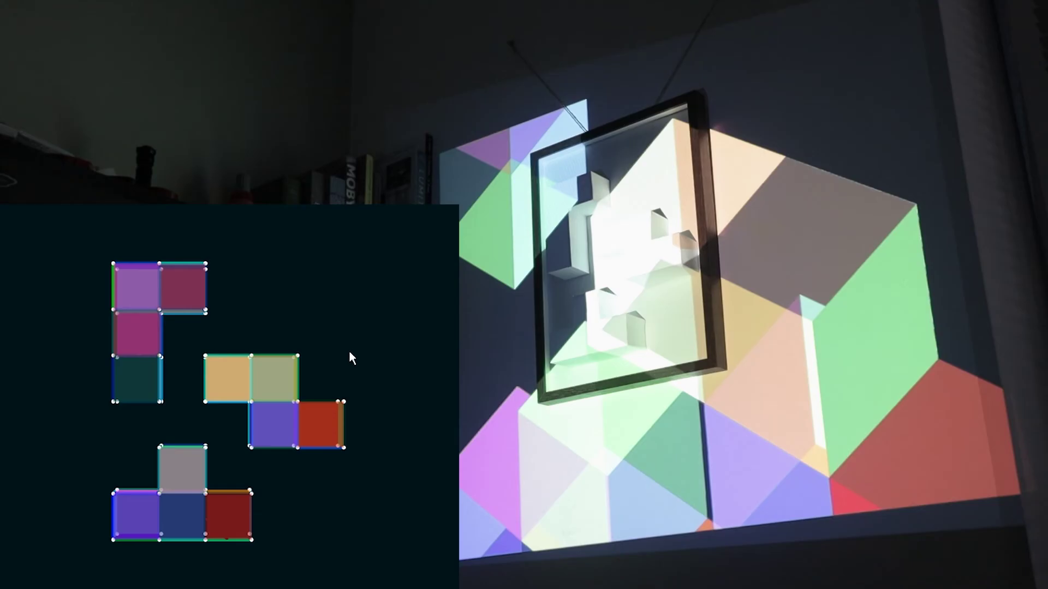
pyautogui.moveTo(348, 369); pyautogui.dragTo(283, 376)
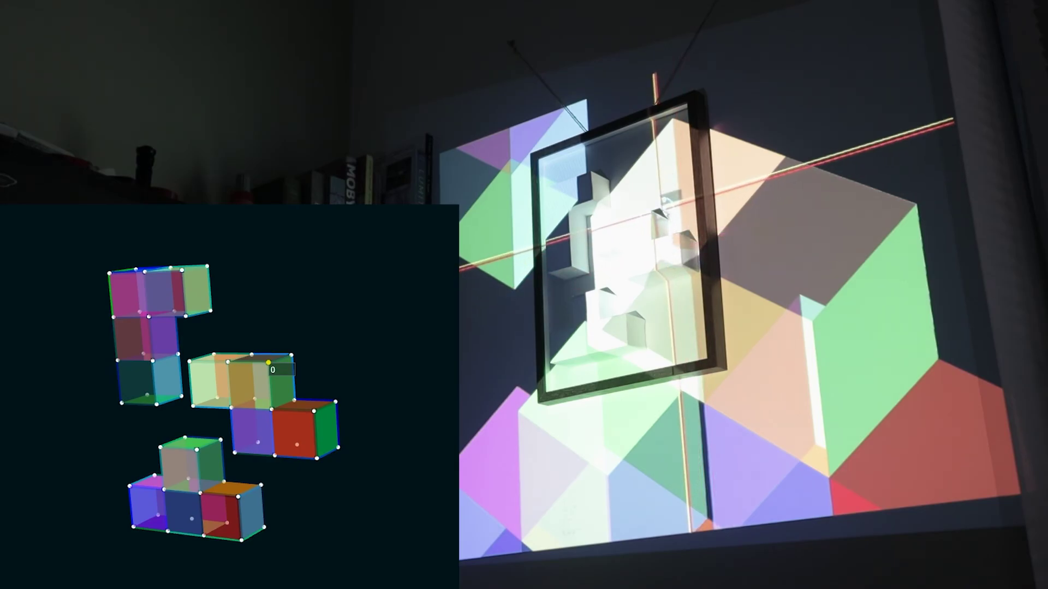
pyautogui.click(241, 540)
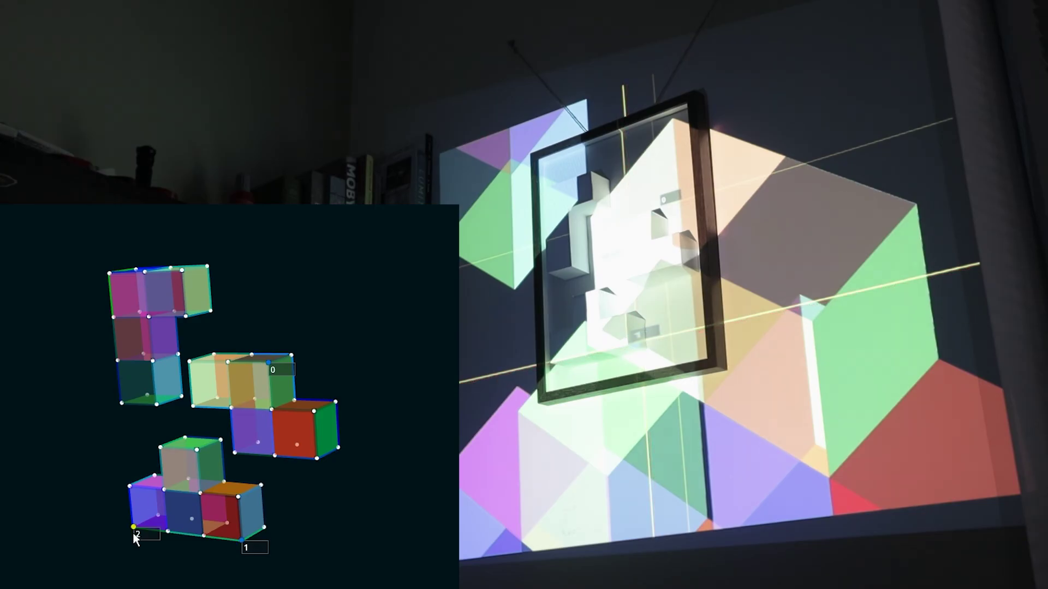
pyautogui.click(210, 312)
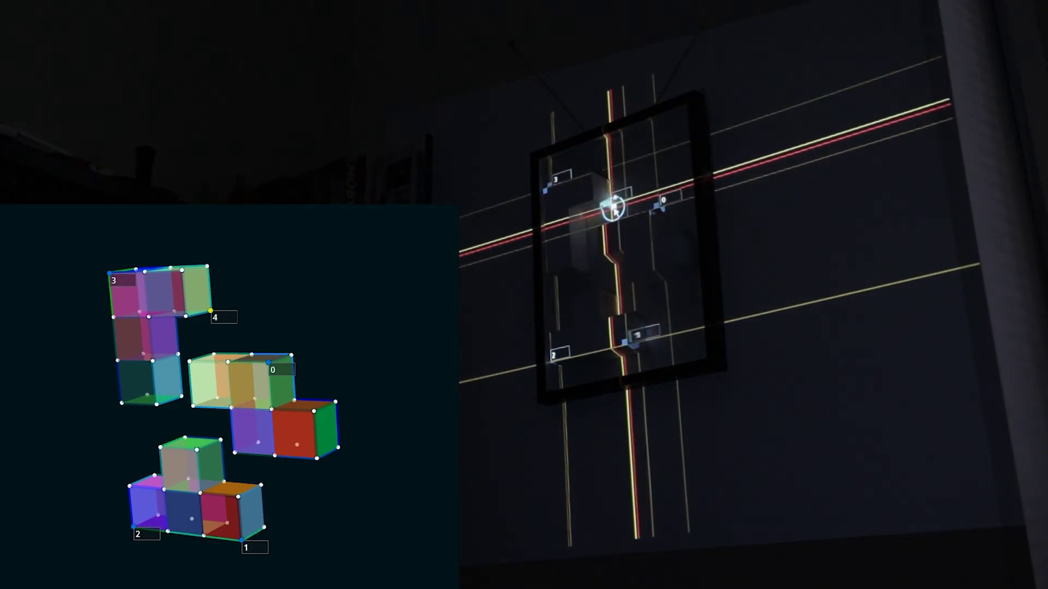